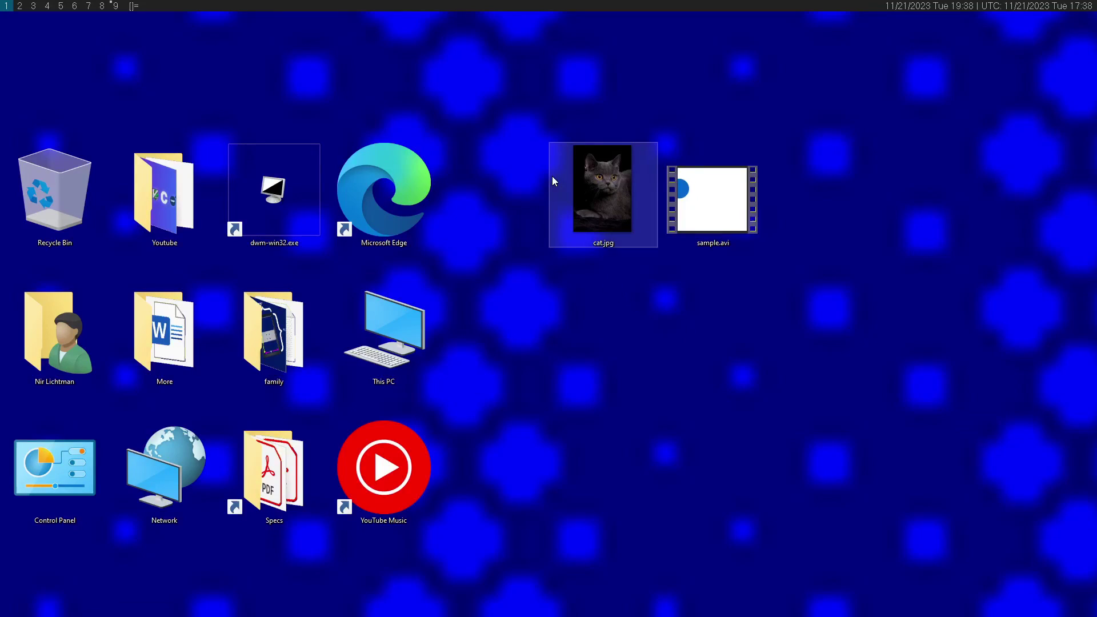
# Select the files on the desktop and launch a command prompt in that folder.
pyautogui.click(603, 221)
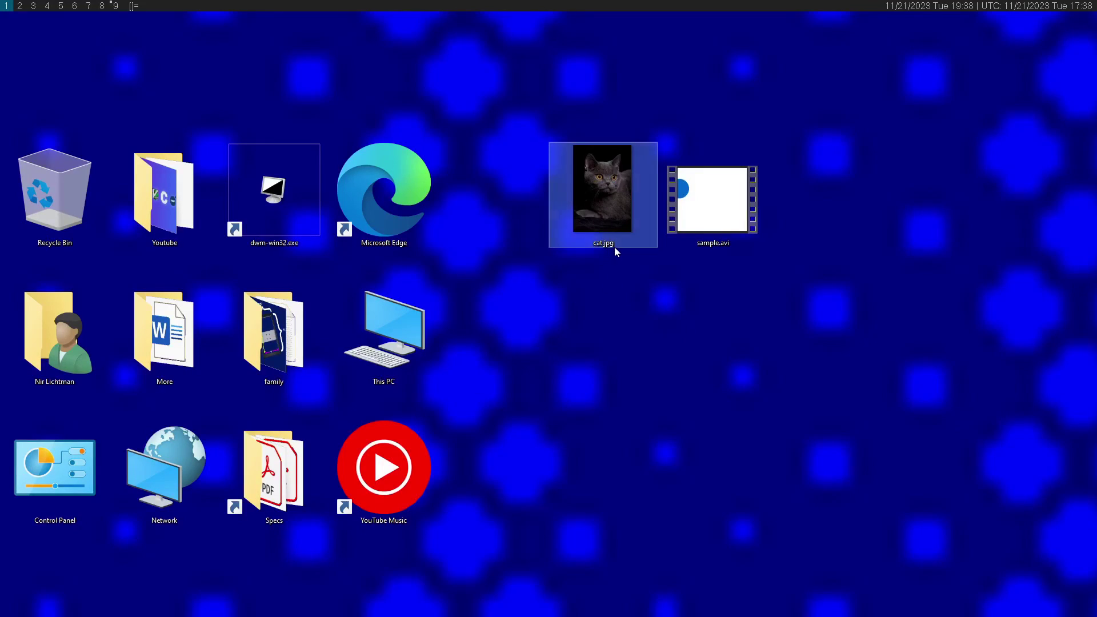
pyautogui.keyDown('ctrl'); pyautogui.click(719, 214); pyautogui.keyUp('ctrl')
pyautogui.keyDown('ctrl'); pyautogui.click(720, 244); pyautogui.keyUp('ctrl')
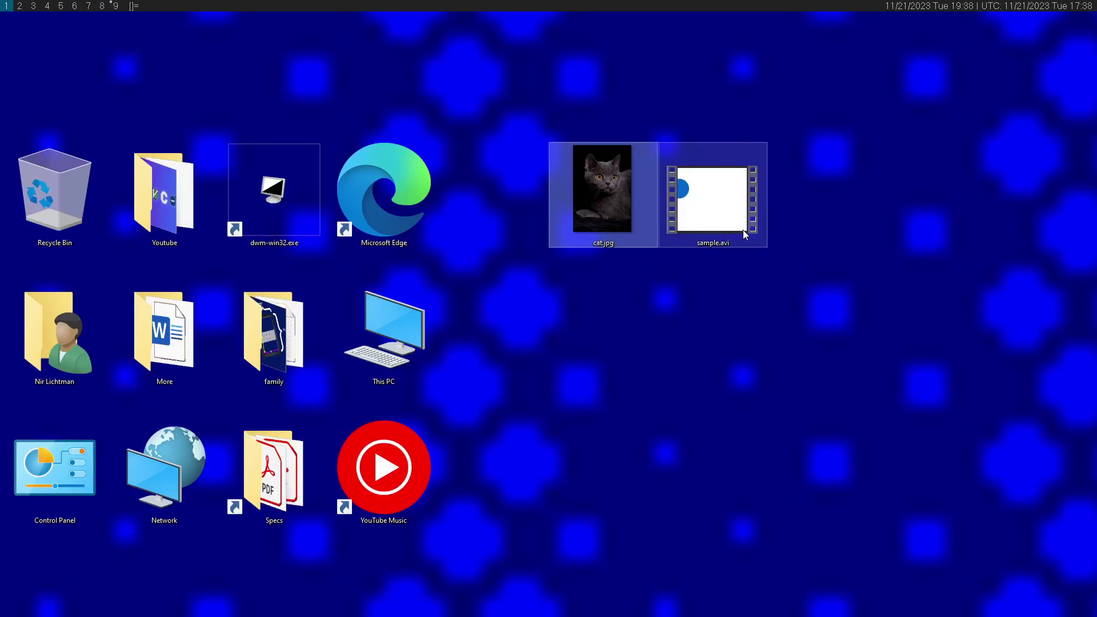
pyautogui.click(716, 251)
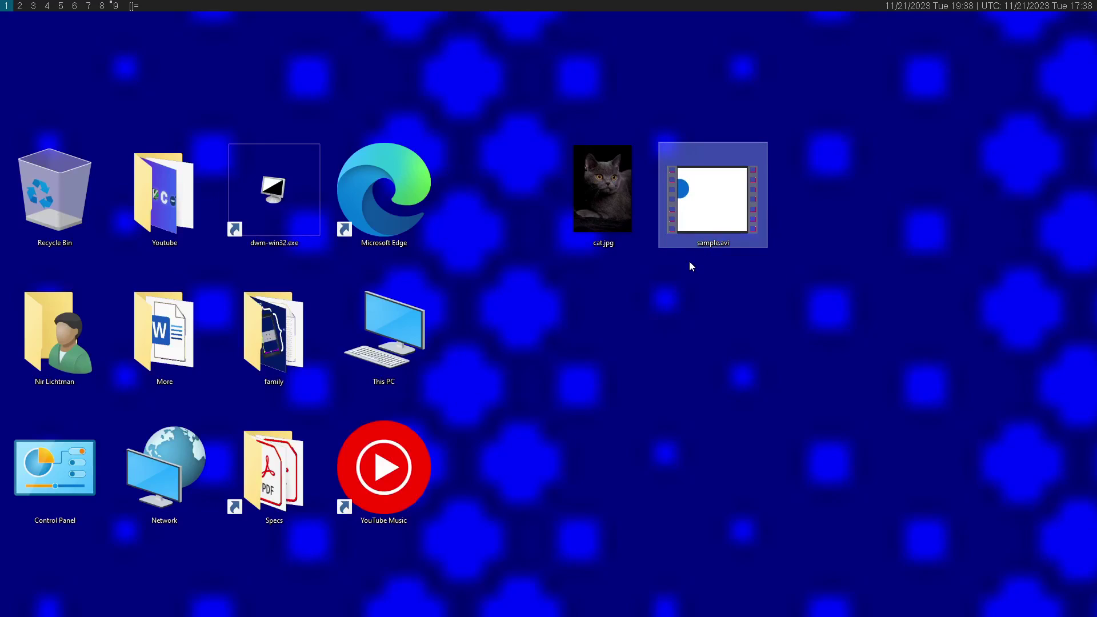
pyautogui.hotkey('alt', 'Return')
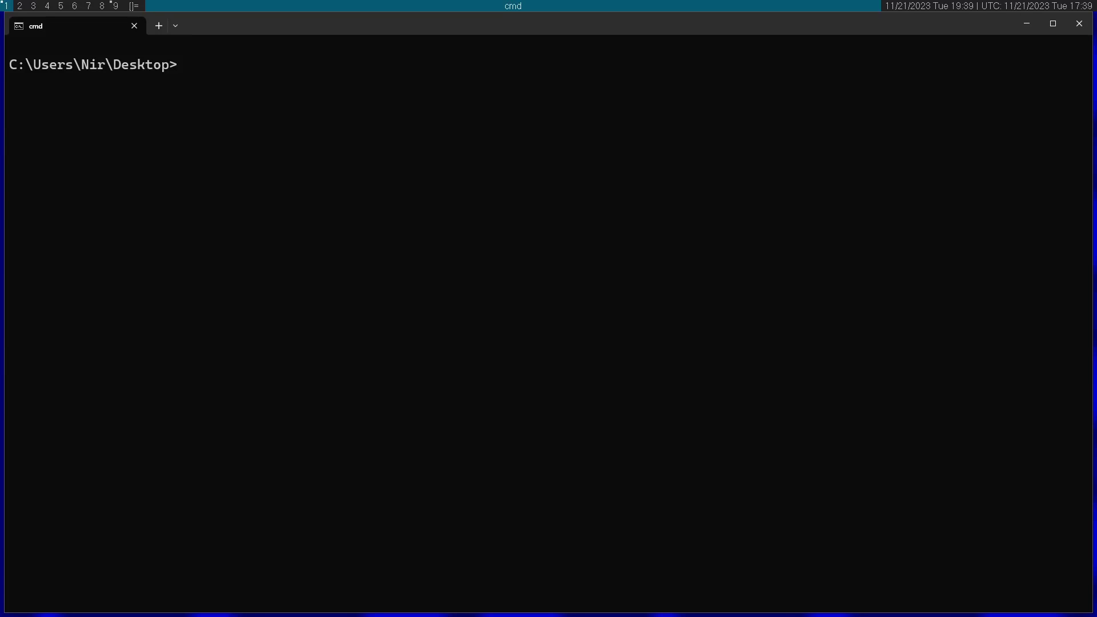
pyautogui.write('mag')
pyautogui.write('ick cat.jpg')
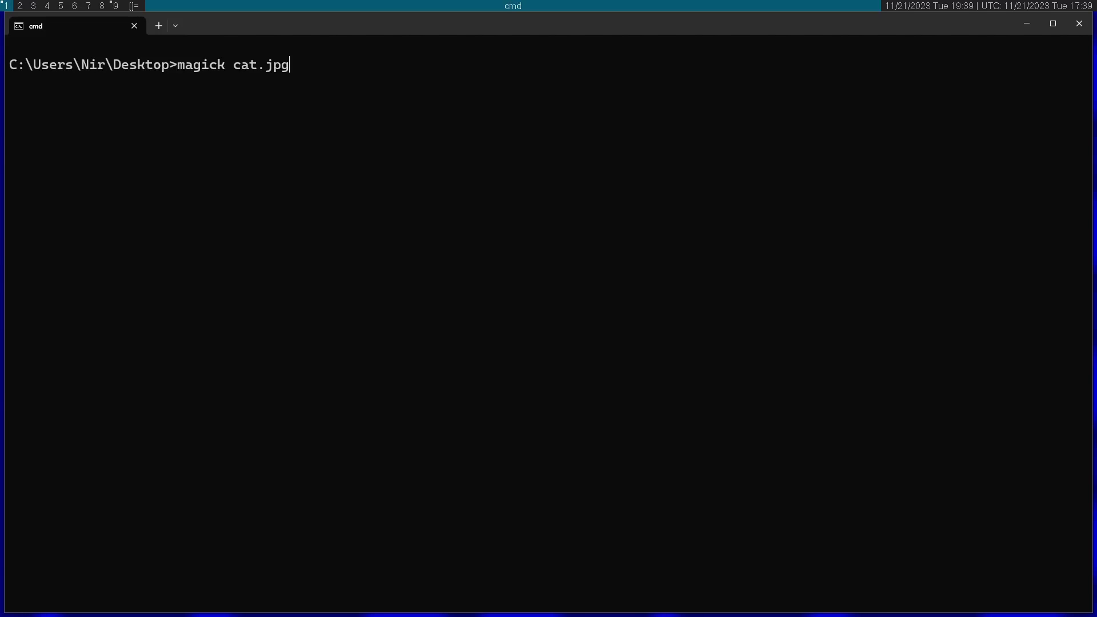
pyautogui.write('conv')
pyautogui.write('ert ')
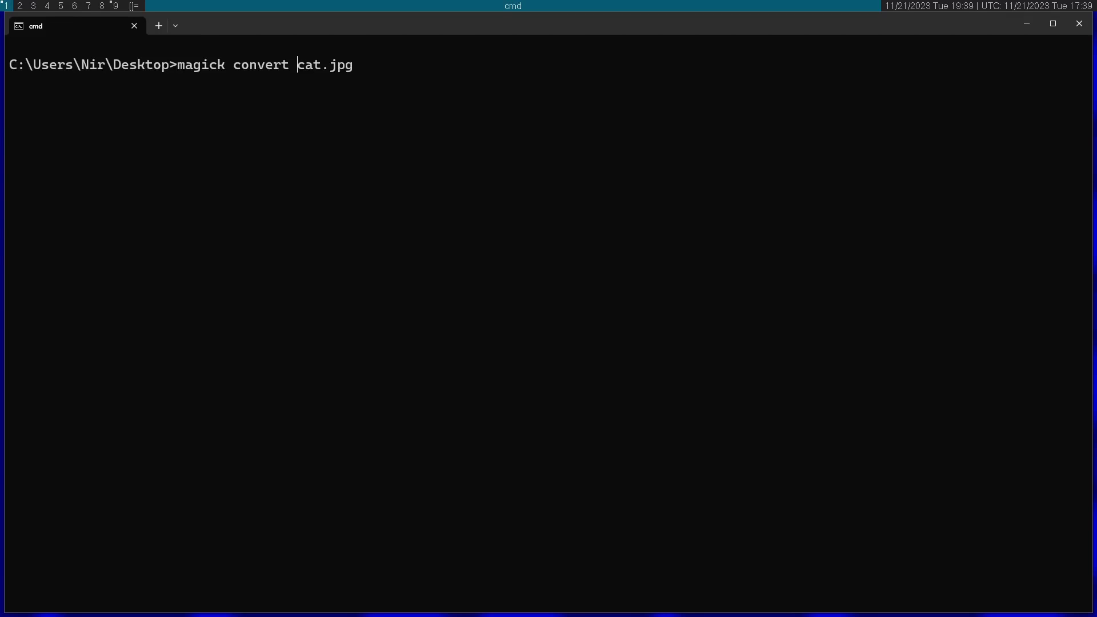
pyautogui.write('cat.')
pyautogui.write('png')
# Run 'magick convert cat.jpg cat.png' and view the resulting cat.png in Photos.
pyautogui.press('Return')
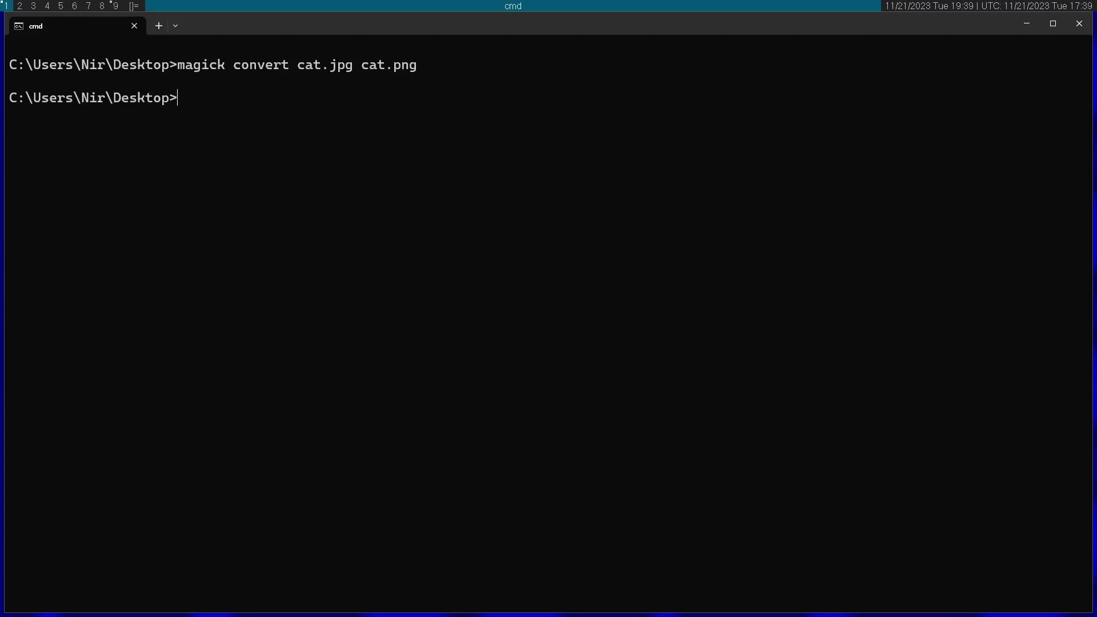
pyautogui.write('cat.png')
pyautogui.press('Return')
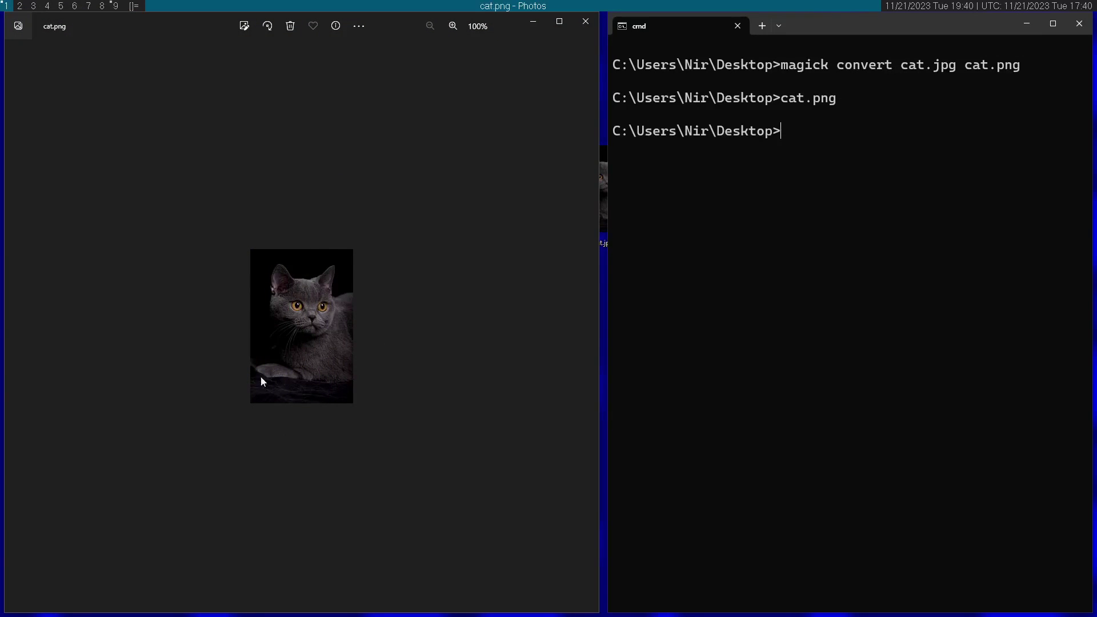
# Run 'ffmpeg -i sample.avi sample.mp4' and play the converted sample.mp4 in VLC.
pyautogui.click(586, 20)
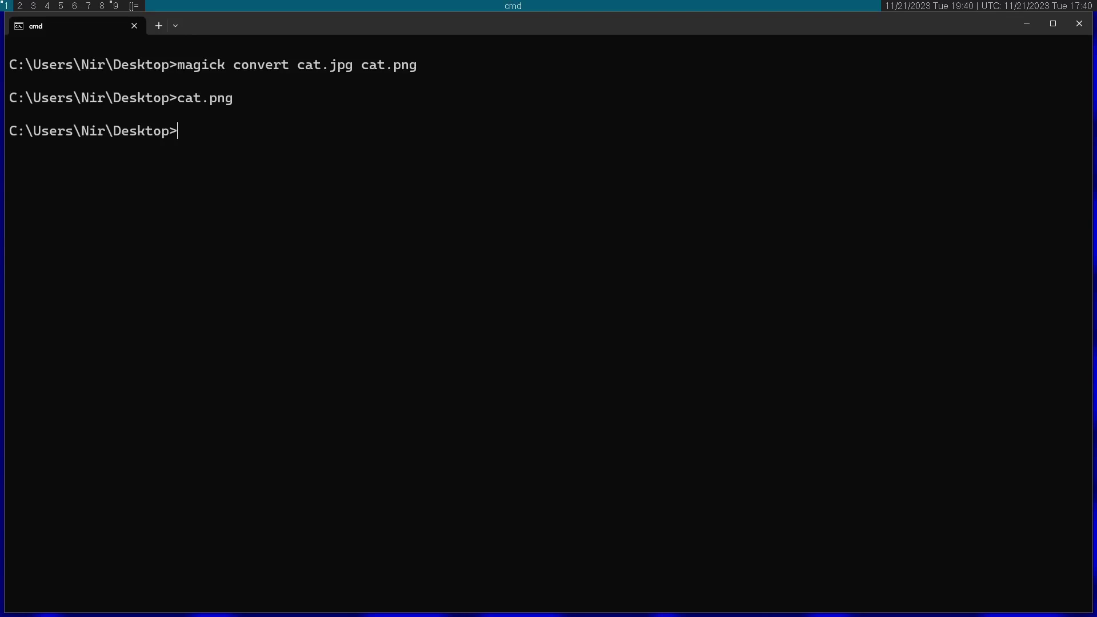
pyautogui.write('ffm')
pyautogui.write('peg -i')
pyautogui.write(' sa')
pyautogui.write('mple.avi sample.avi')
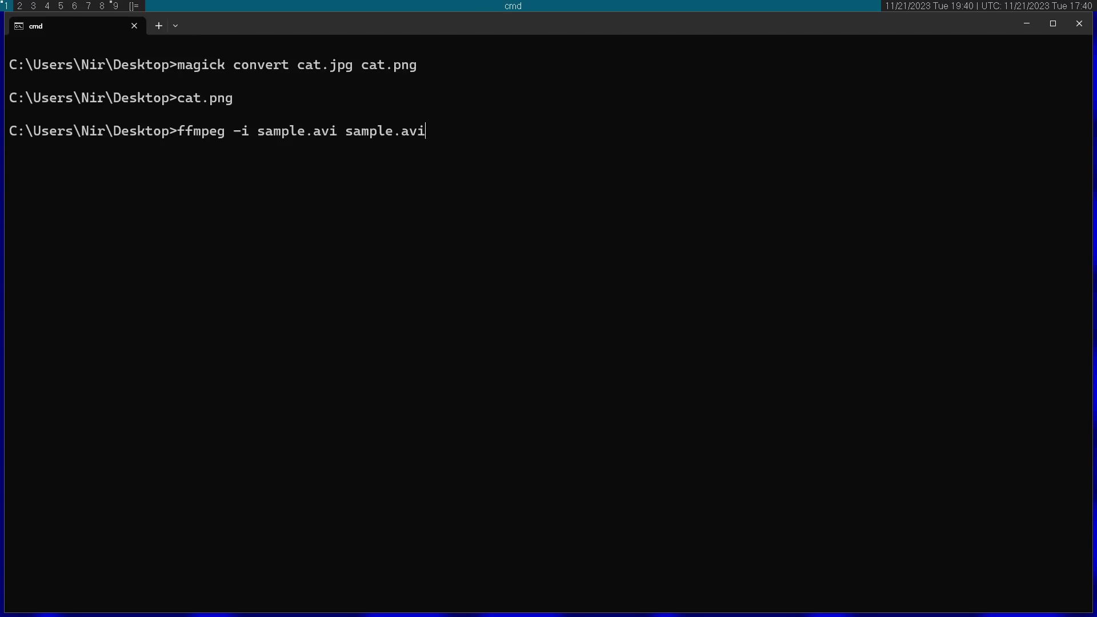
pyautogui.press('BackSpace')
pyautogui.press('BackSpace')
pyautogui.press('BackSpace')
pyautogui.write('mp4')
pyautogui.press('Return')
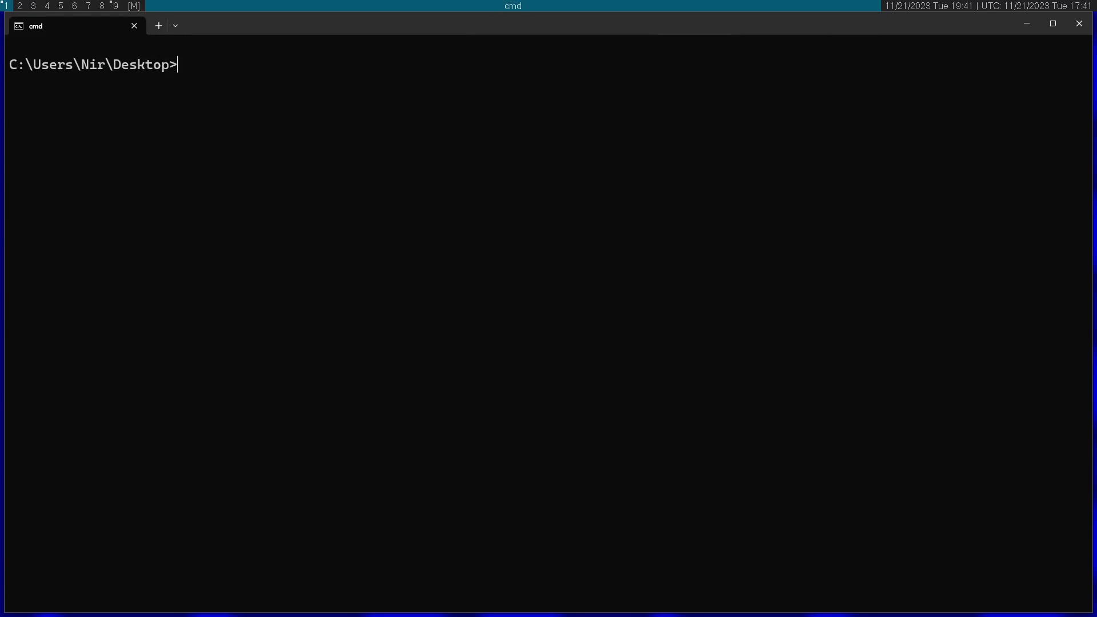
pyautogui.write('sample.mp4')
pyautogui.press('Return')
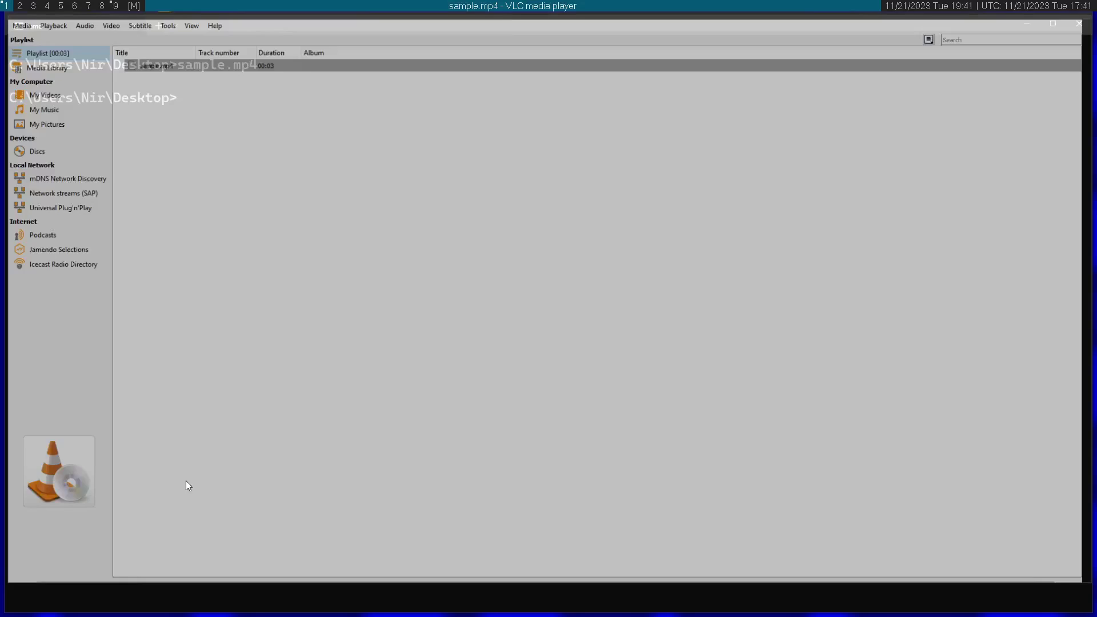